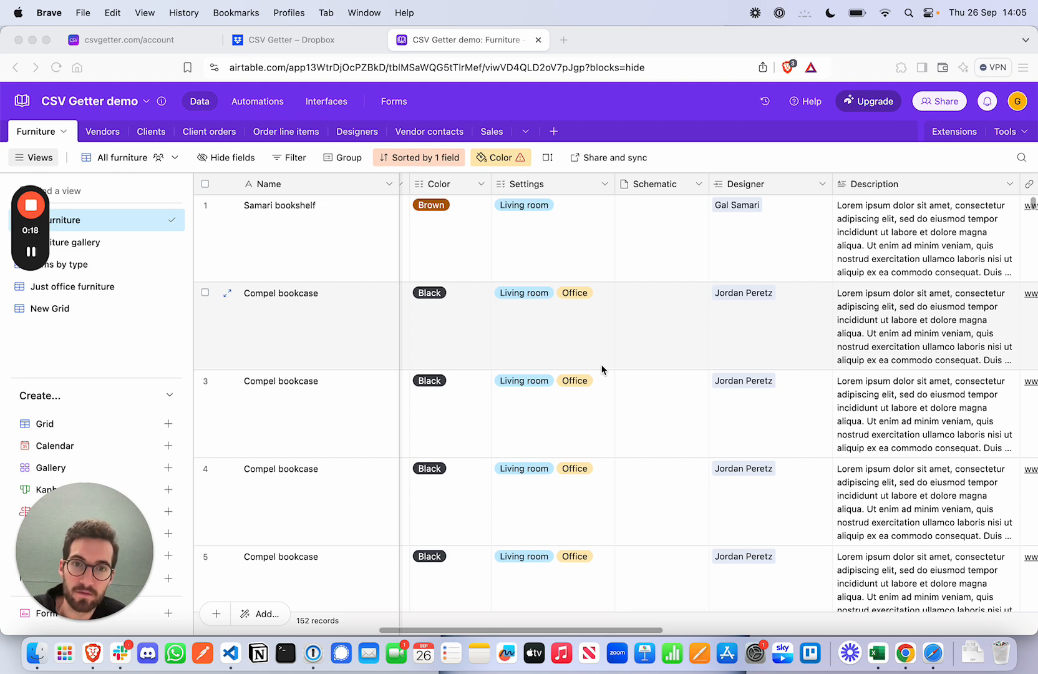
# Connect Dropbox to the CSV Getter account and allow it access to the Dropbox app folder.
pyautogui.click(31, 255)
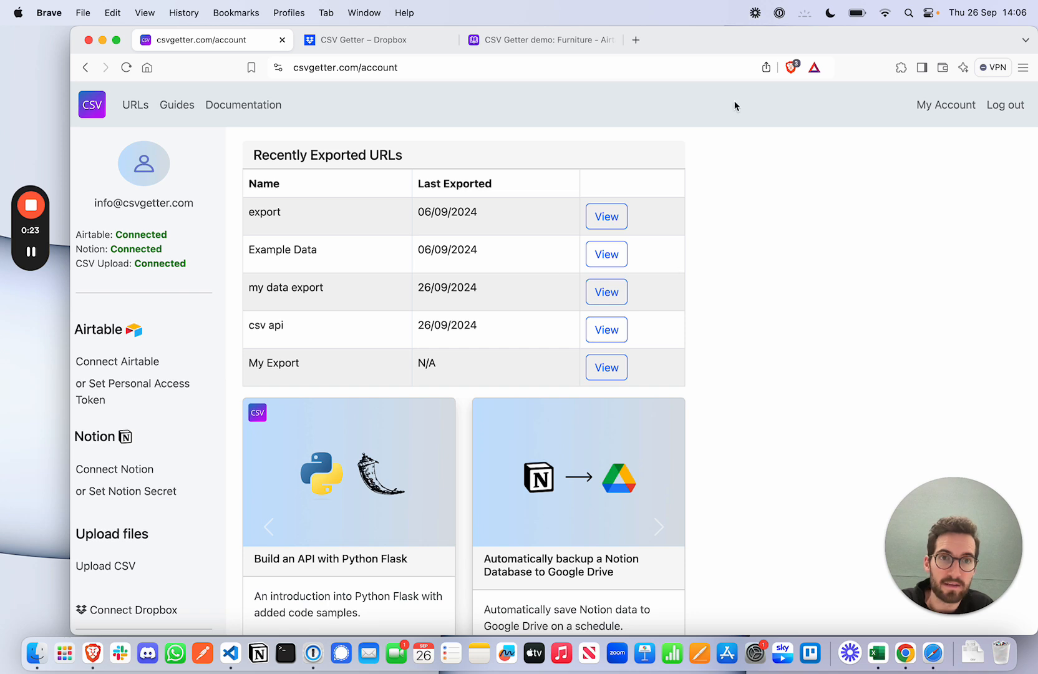
pyautogui.scroll(-1, 163, 559)
pyautogui.click(121, 596)
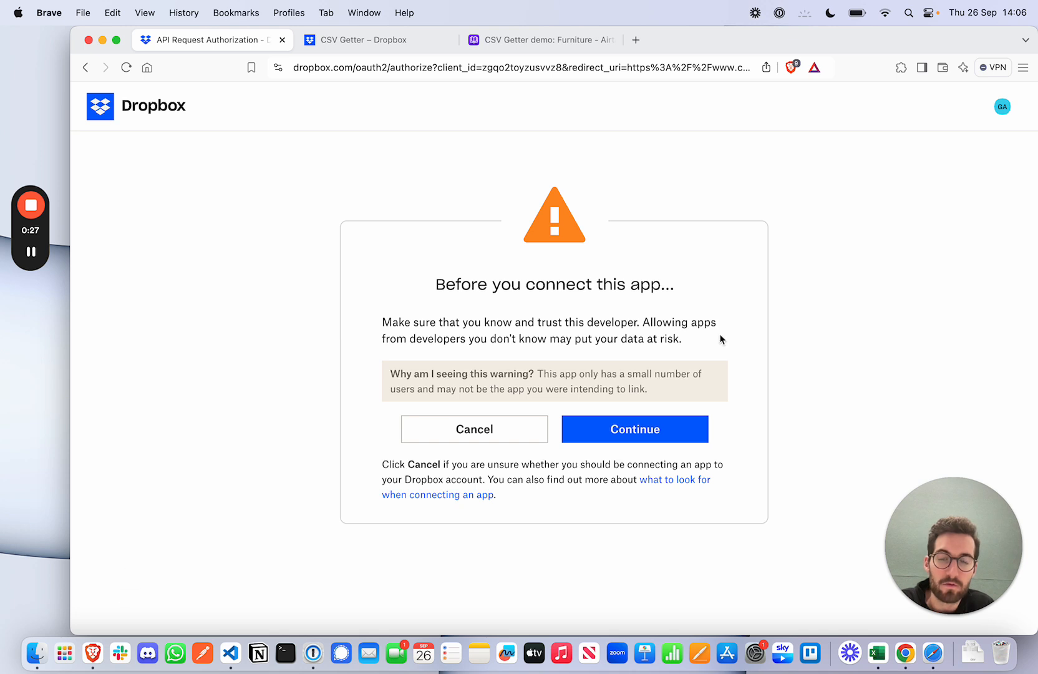
pyautogui.click(637, 429)
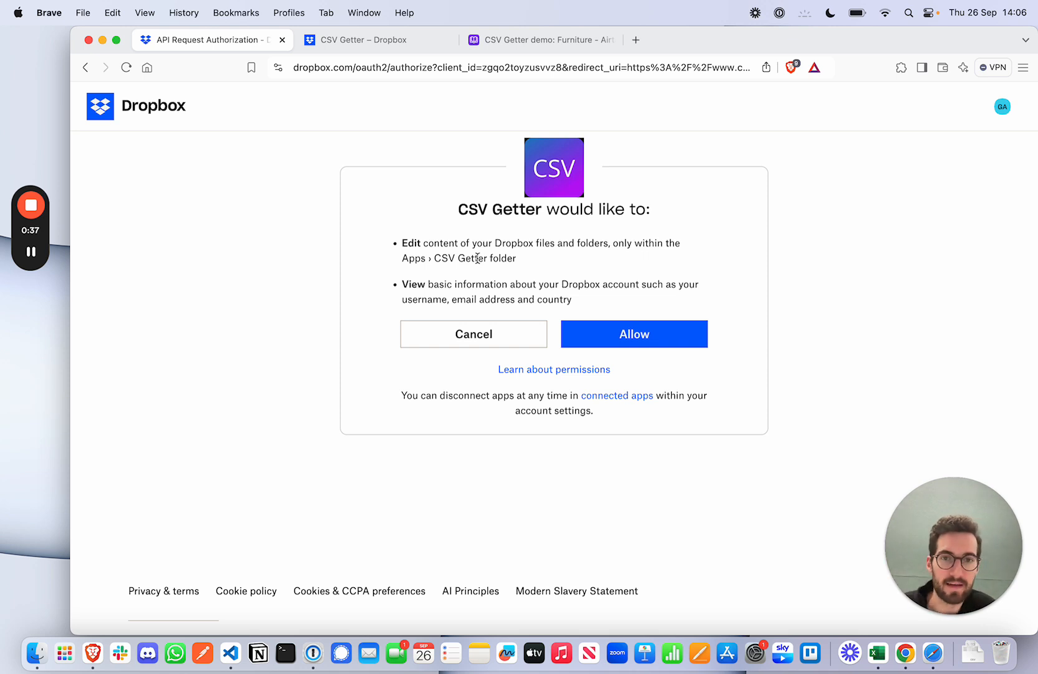
pyautogui.click(622, 336)
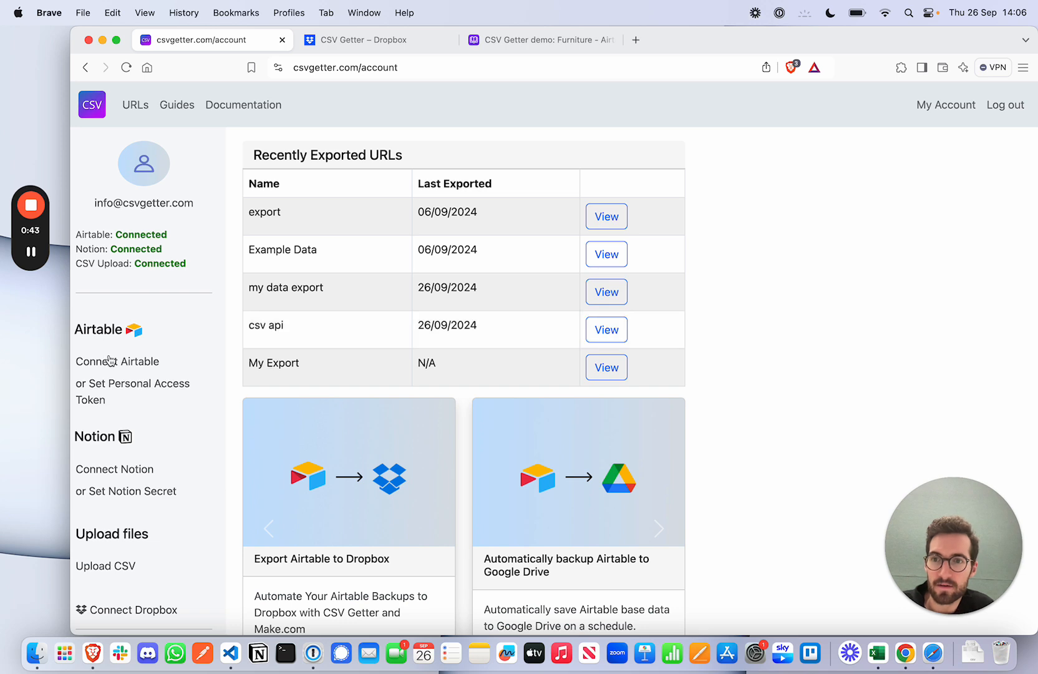
# Connect Airtable to CSV Getter, granting access to all current and future bases in all current and future workspaces.
pyautogui.click(110, 360)
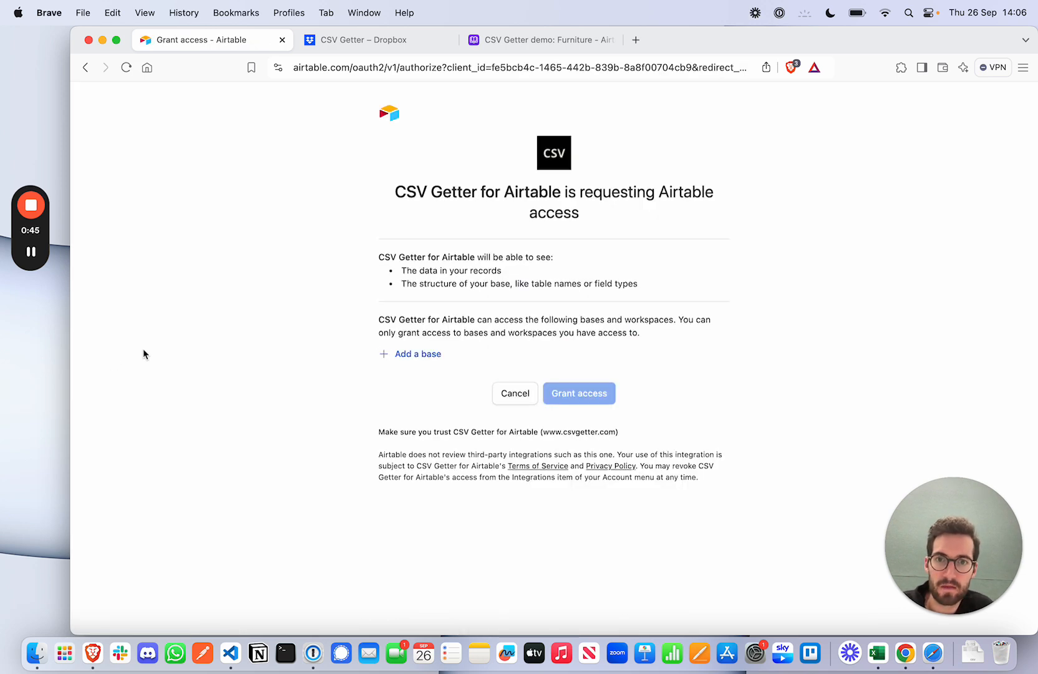
pyautogui.click(409, 354)
pyautogui.click(469, 423)
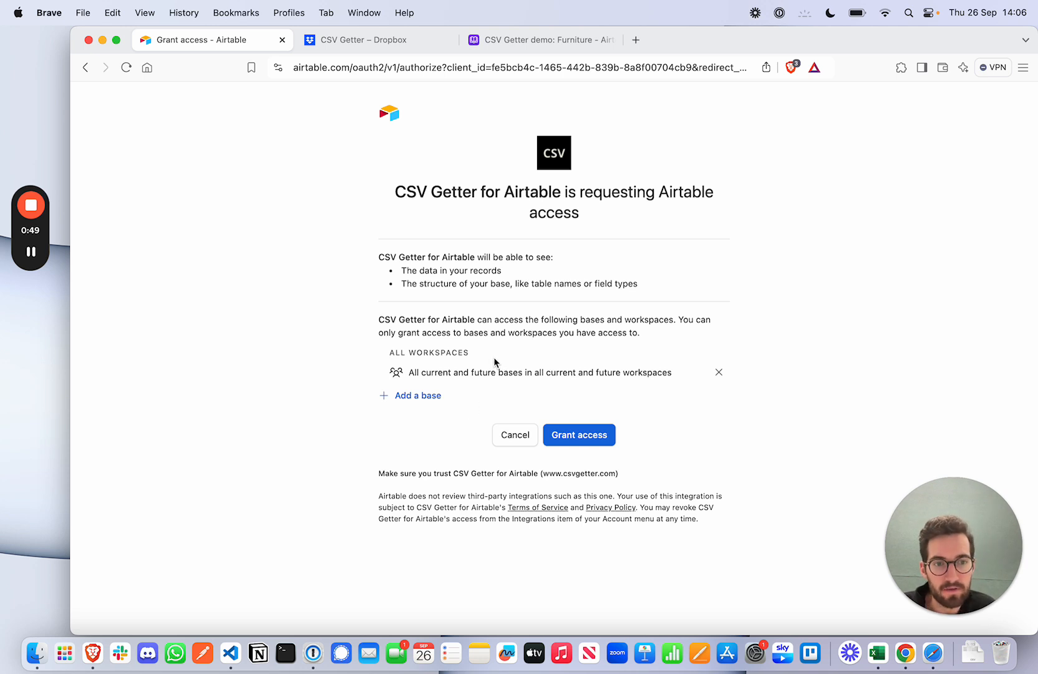
pyautogui.click(568, 443)
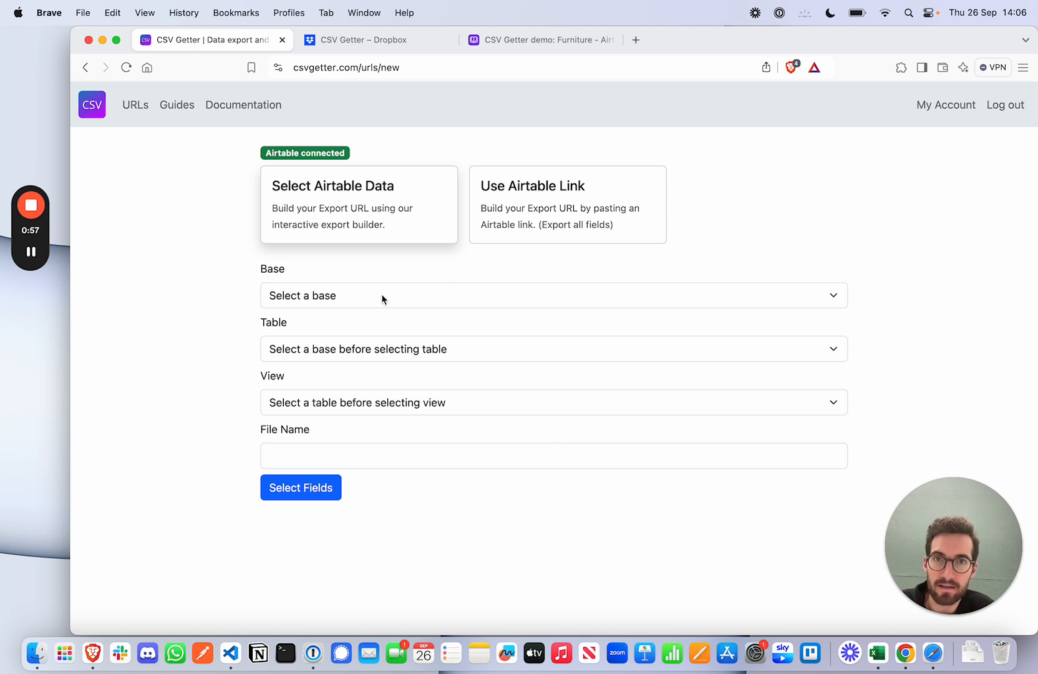
# Look over the fields in the All furniture view of the Furniture table in Airtable.
pyautogui.click(531, 40)
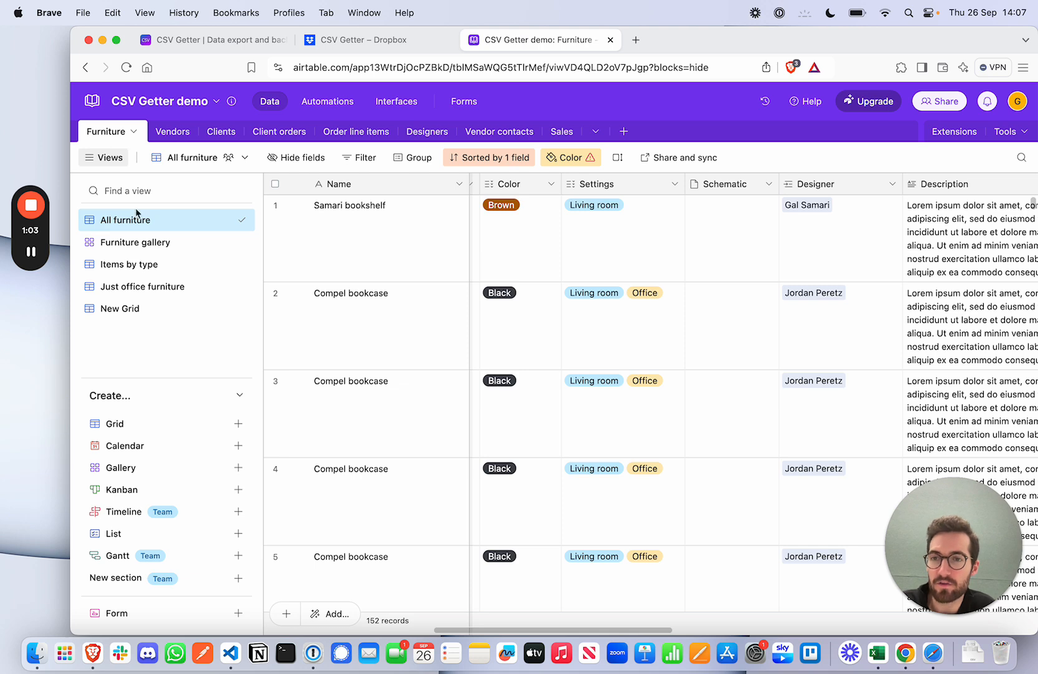
pyautogui.hscroll(10, 665, 378)
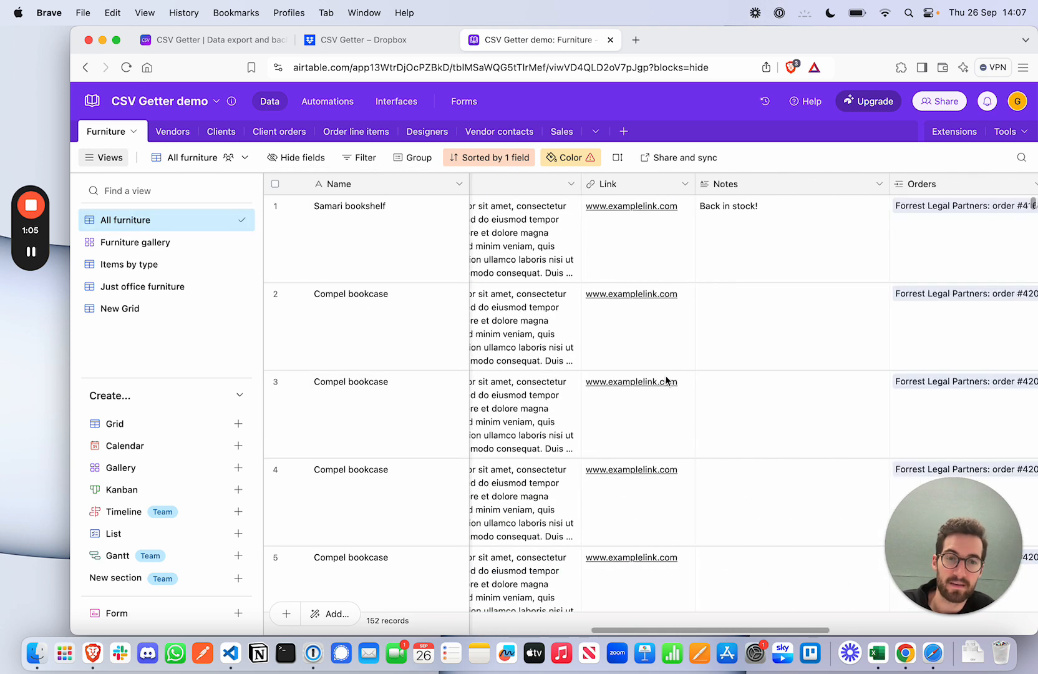
pyautogui.hscroll(5, 667, 379)
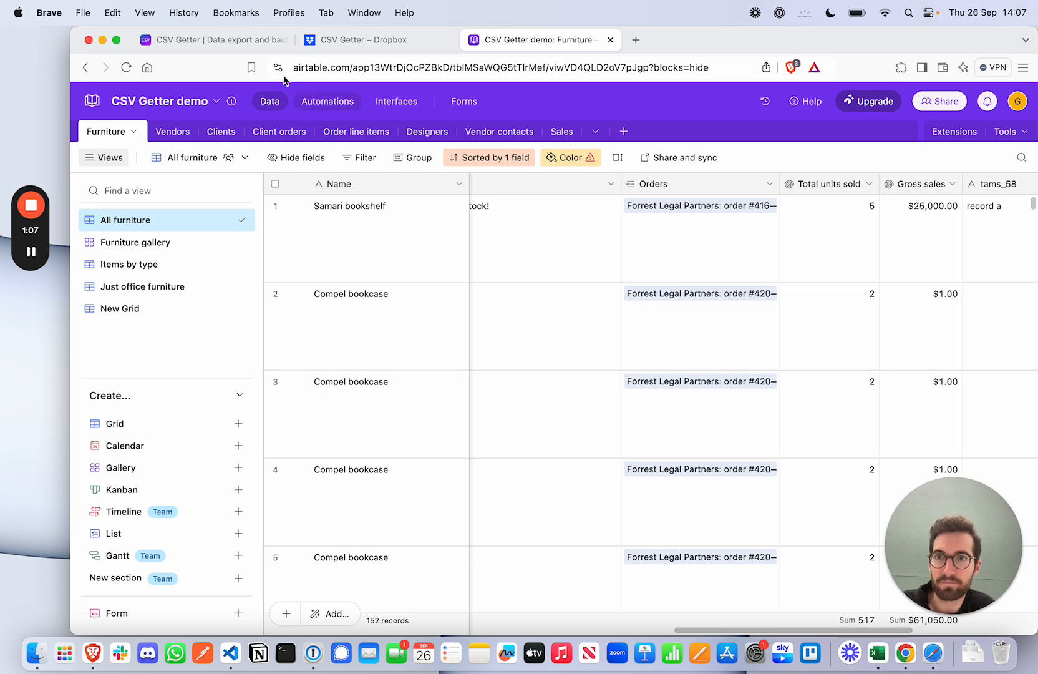
# In CSV Getter, set the export source to the CSV Getter demo base, Furniture table and All furniture view.
pyautogui.click(195, 40)
pyautogui.click(357, 294)
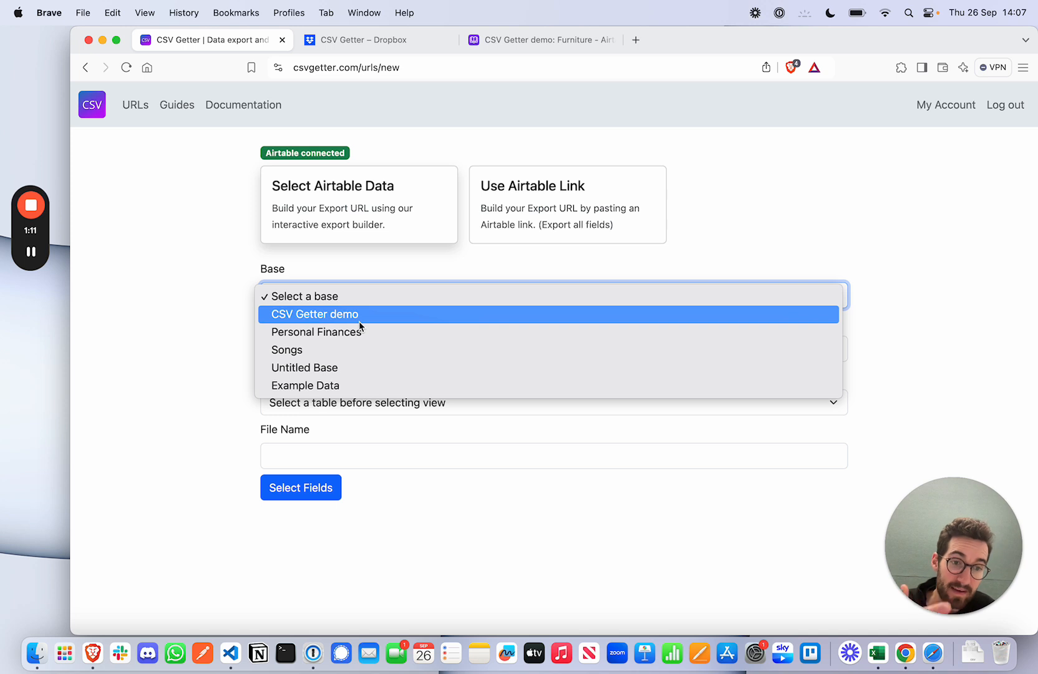
pyautogui.click(359, 320)
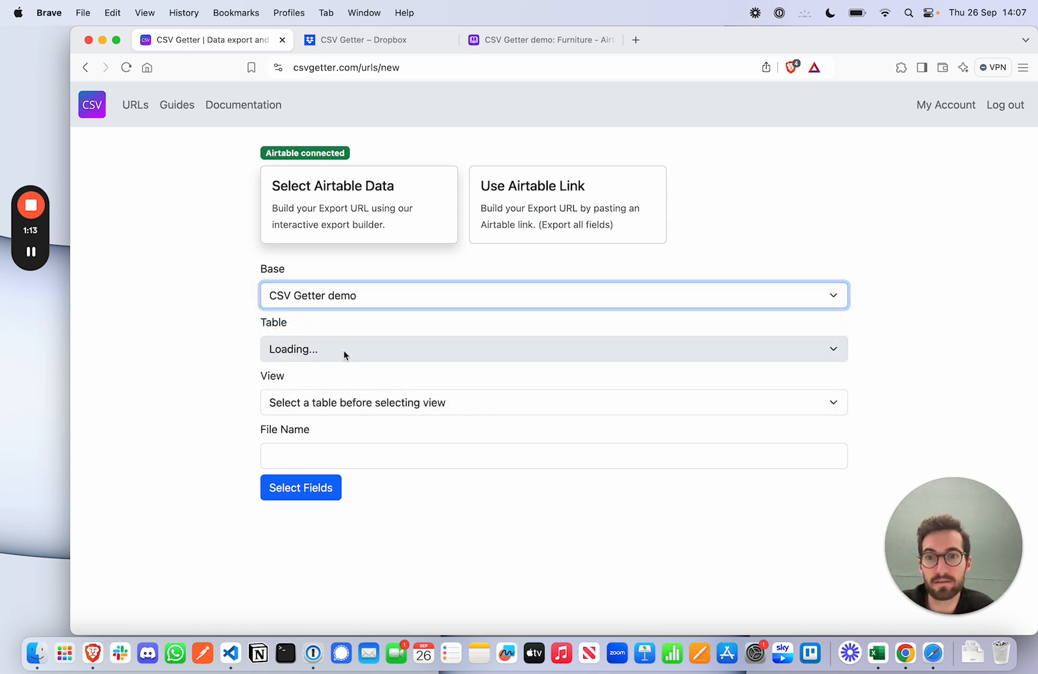
pyautogui.click(344, 354)
pyautogui.click(324, 366)
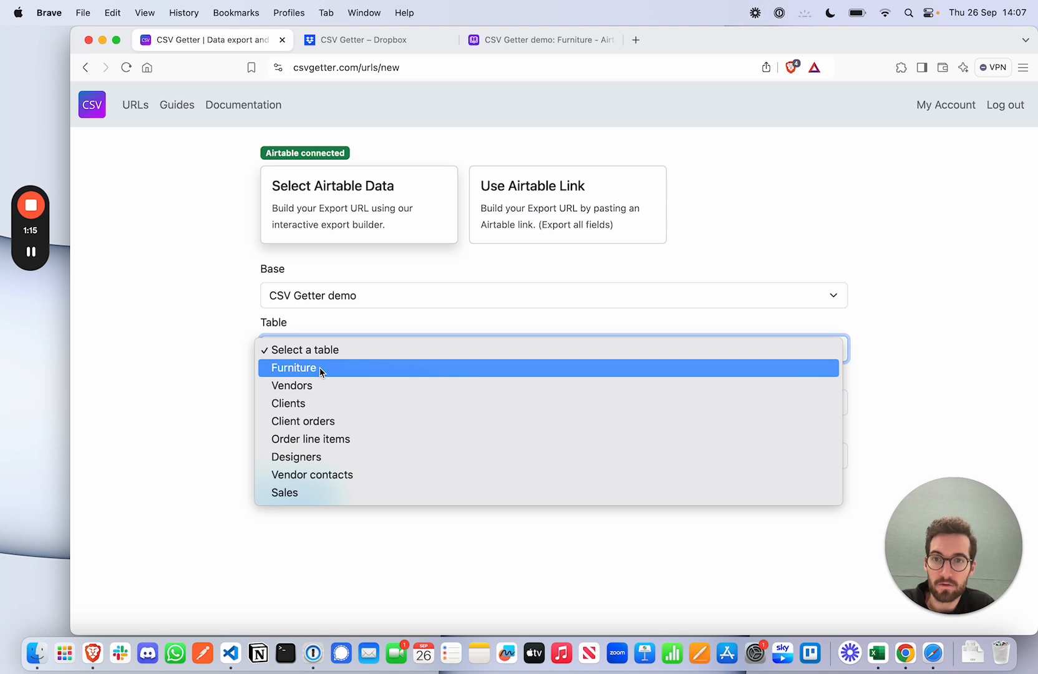
pyautogui.click(317, 402)
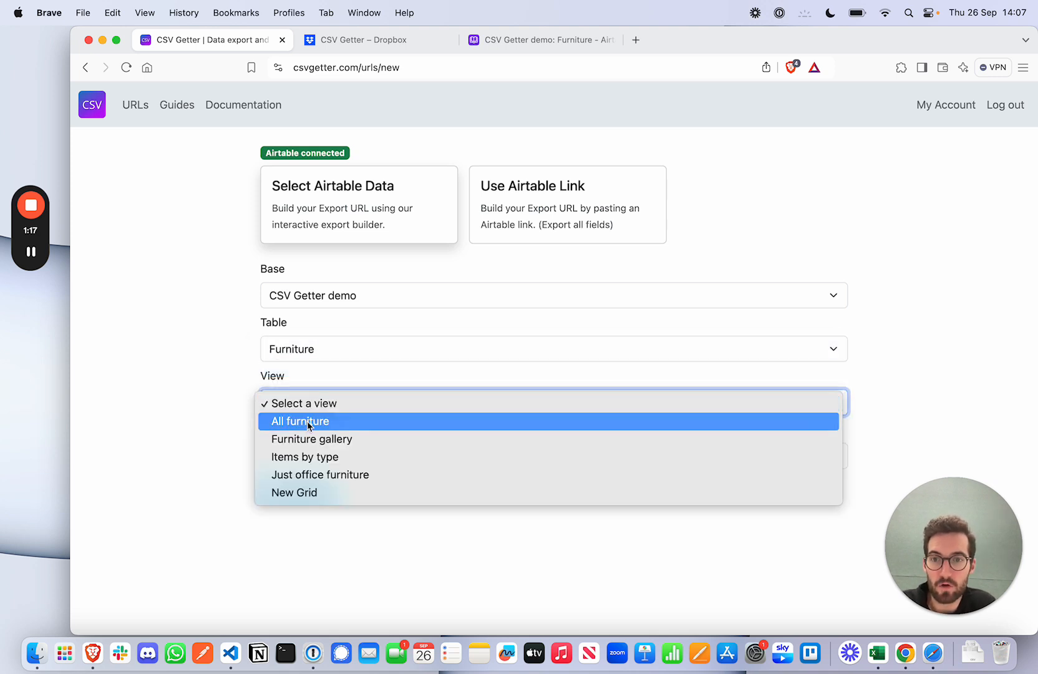
pyautogui.click(307, 420)
# Name the export file "My Airtable Dropbox Backup" and proceed to field selection.
pyautogui.click(297, 460)
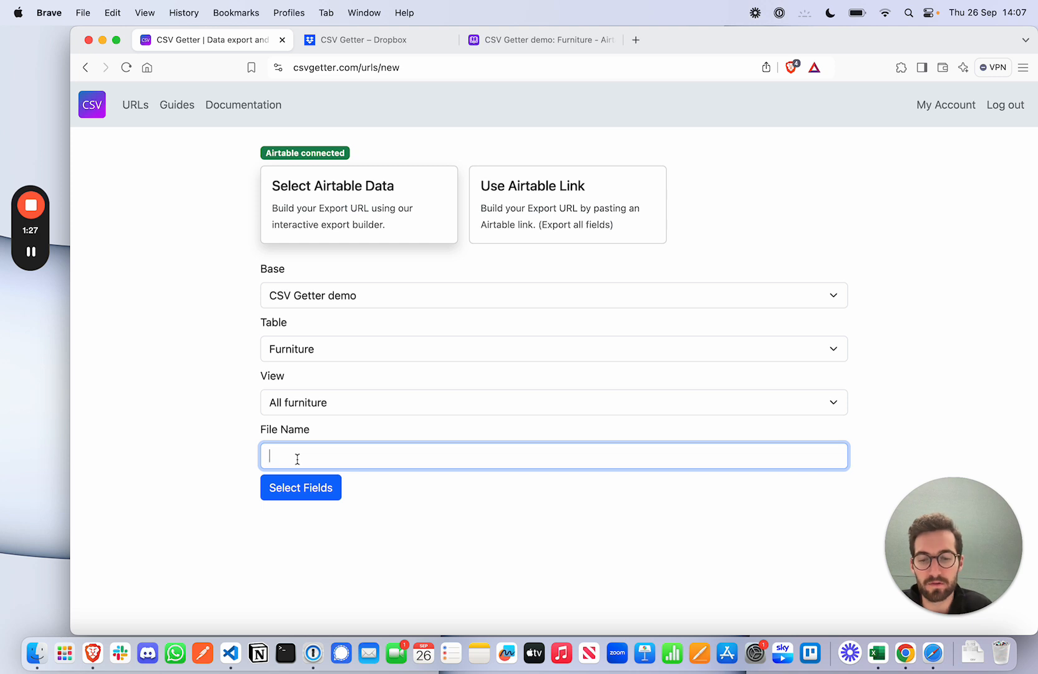
pyautogui.write('My Airtab')
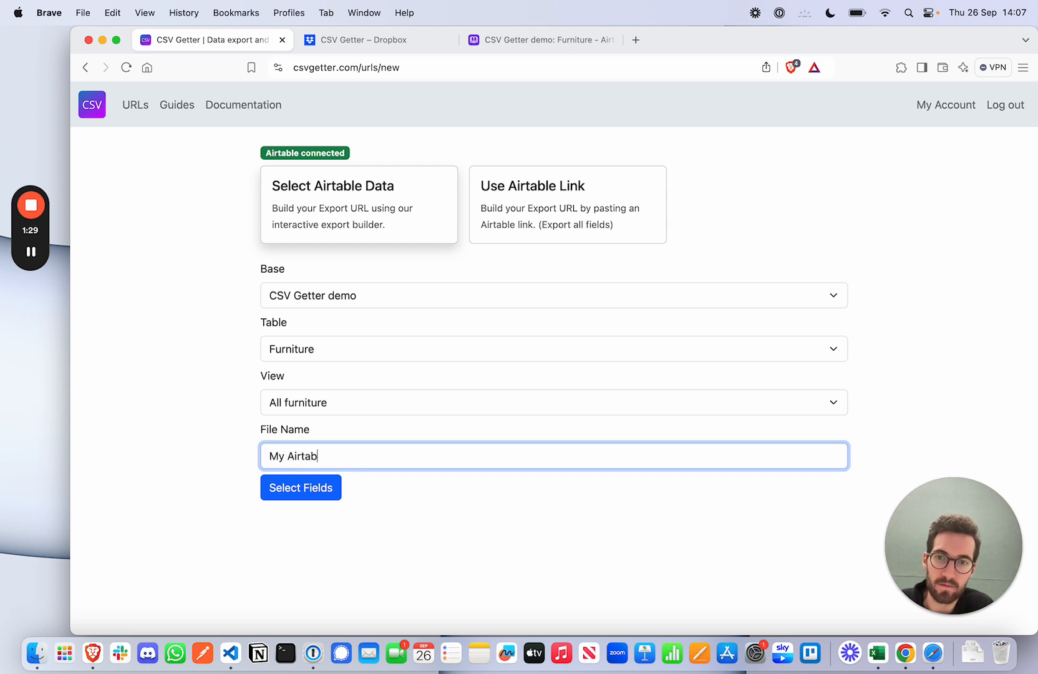
pyautogui.write('le Dropbox ')
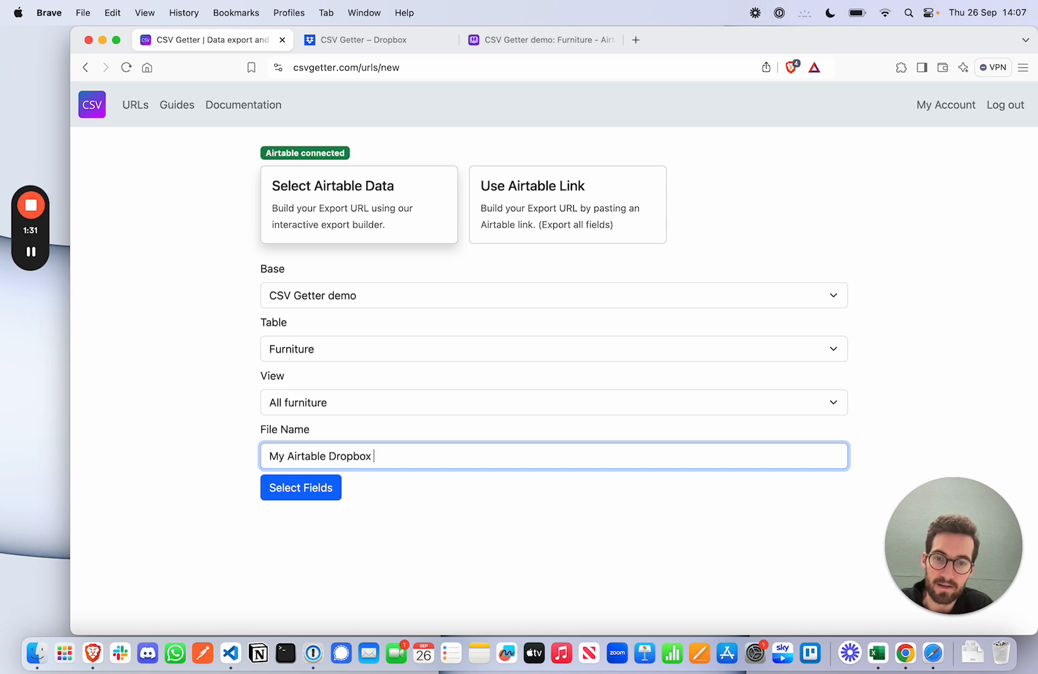
pyautogui.write('Backup')
pyautogui.click(287, 489)
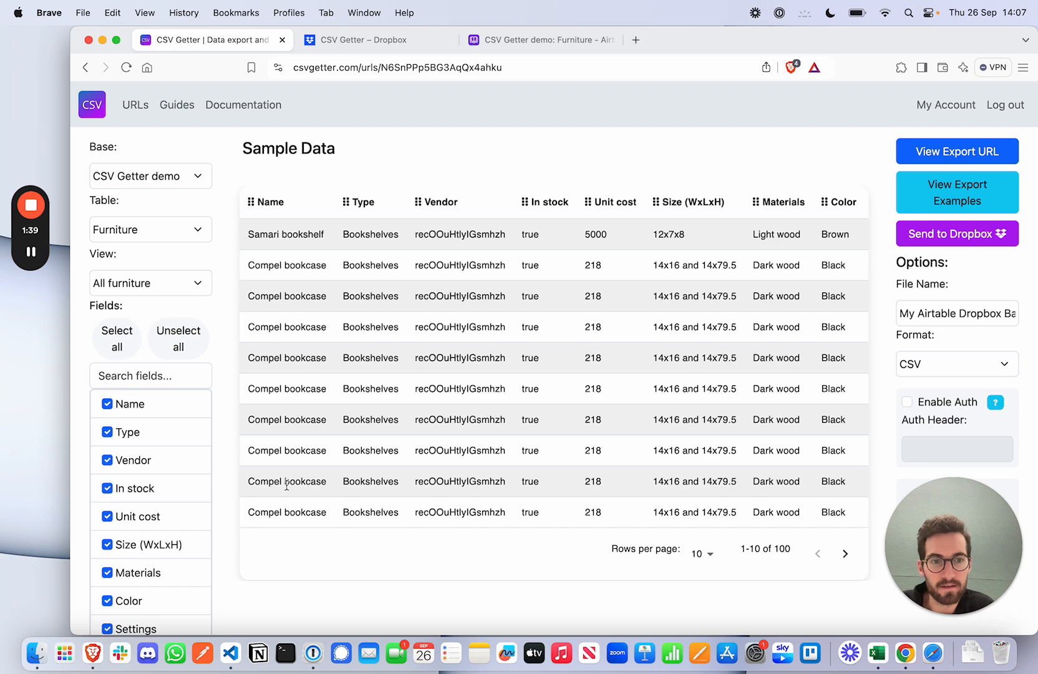
# Examine the sample data columns and the list of fields included in the export.
pyautogui.hscroll(10, 573, 336)
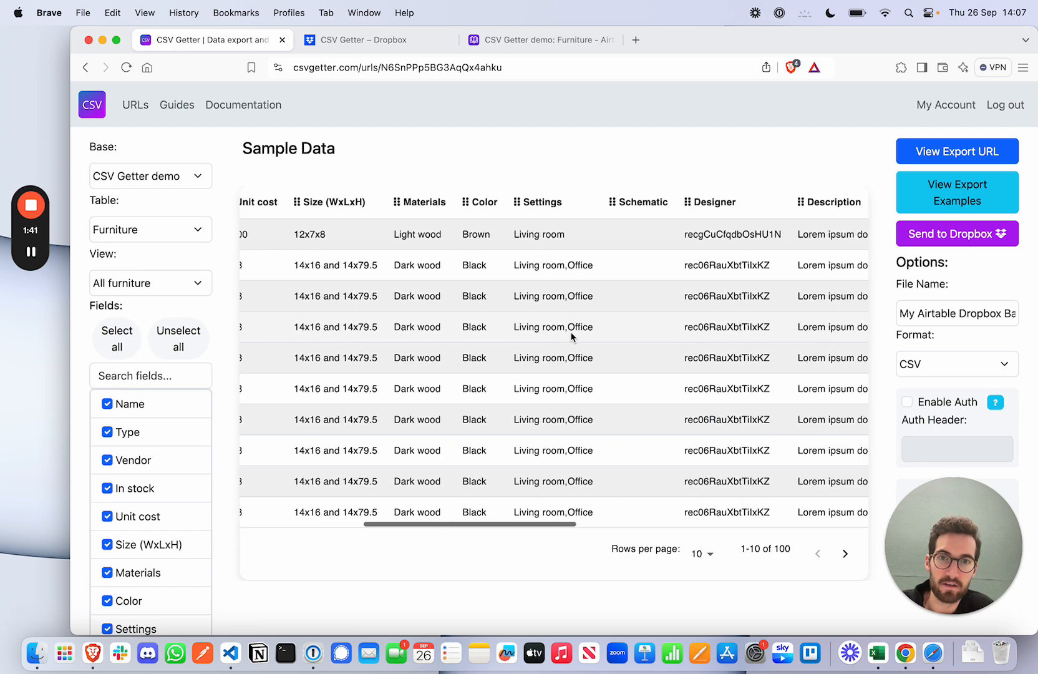
pyautogui.hscroll(-10, 572, 334)
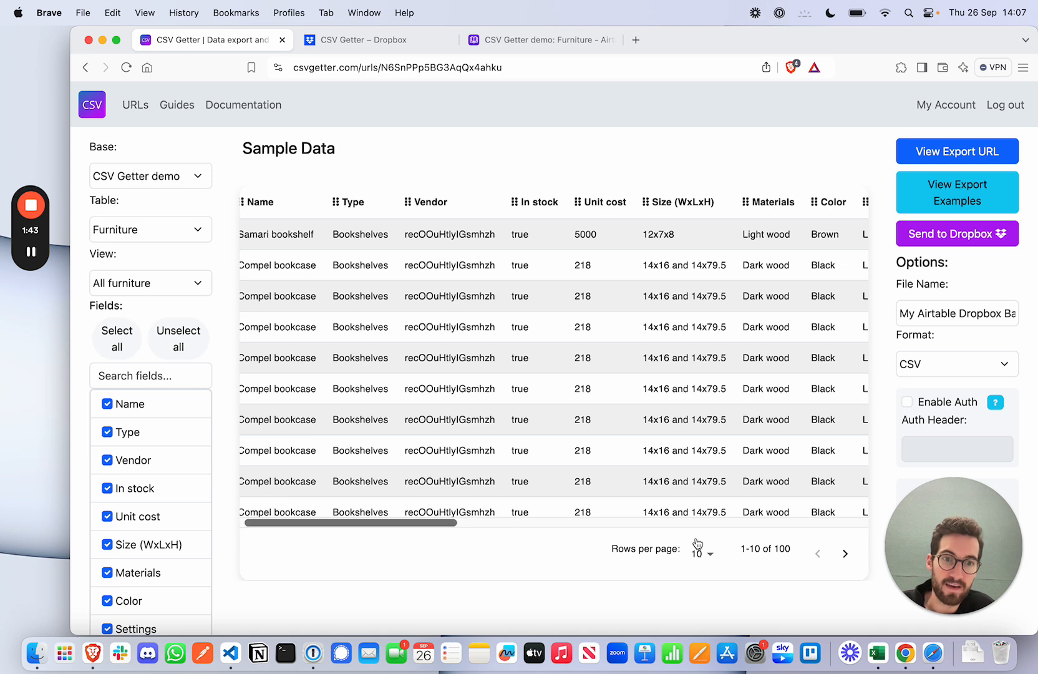
pyautogui.hscroll(-1, 625, 388)
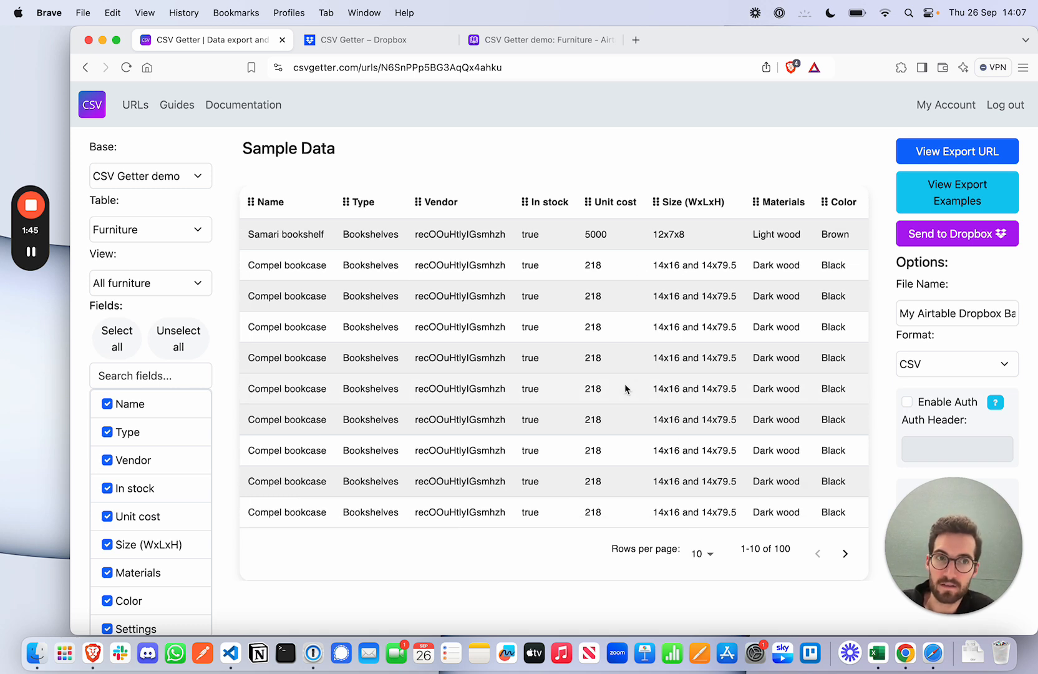
pyautogui.click(31, 252)
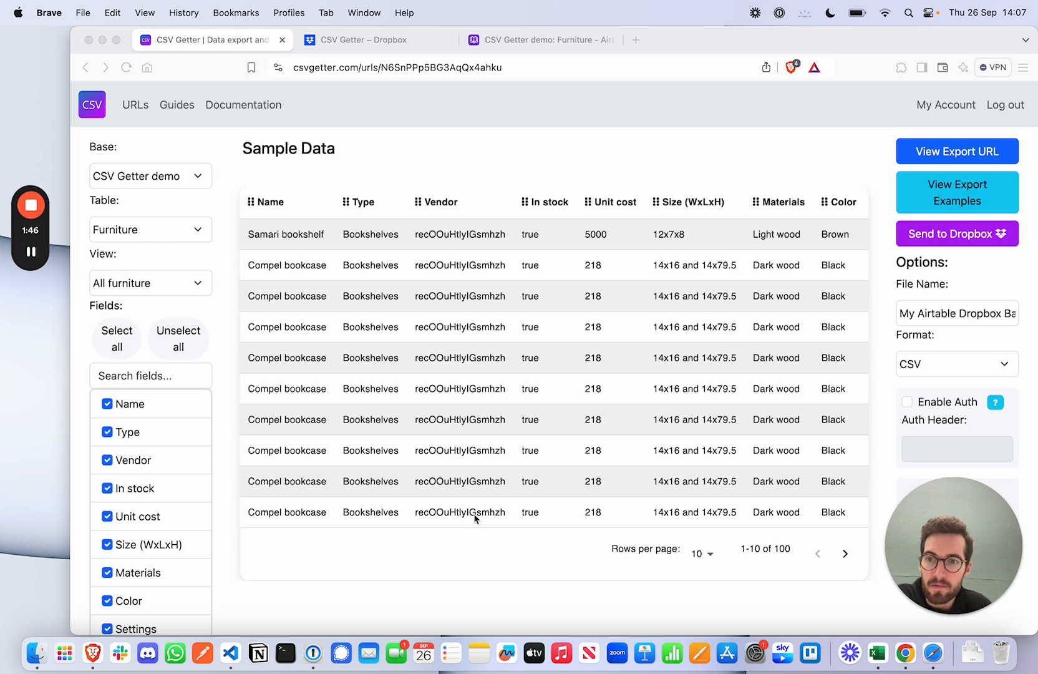
pyautogui.scroll(-2, 516, 409)
pyautogui.scroll(-3, 128, 473)
pyautogui.scroll(-4, 128, 473)
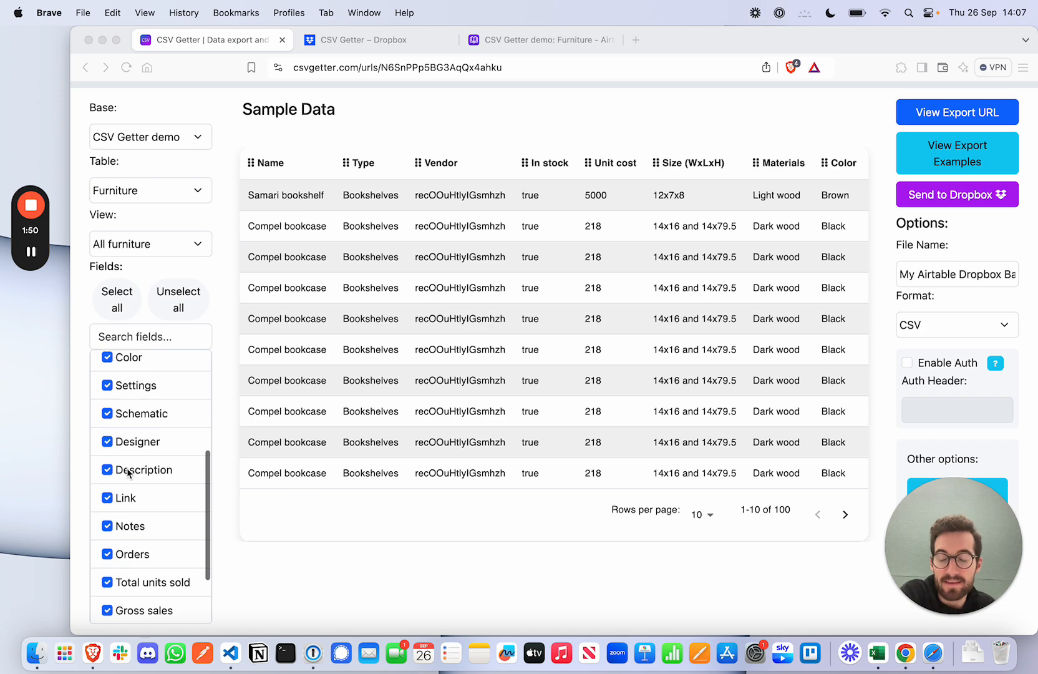
pyautogui.scroll(5, 128, 473)
pyautogui.scroll(2, 563, 364)
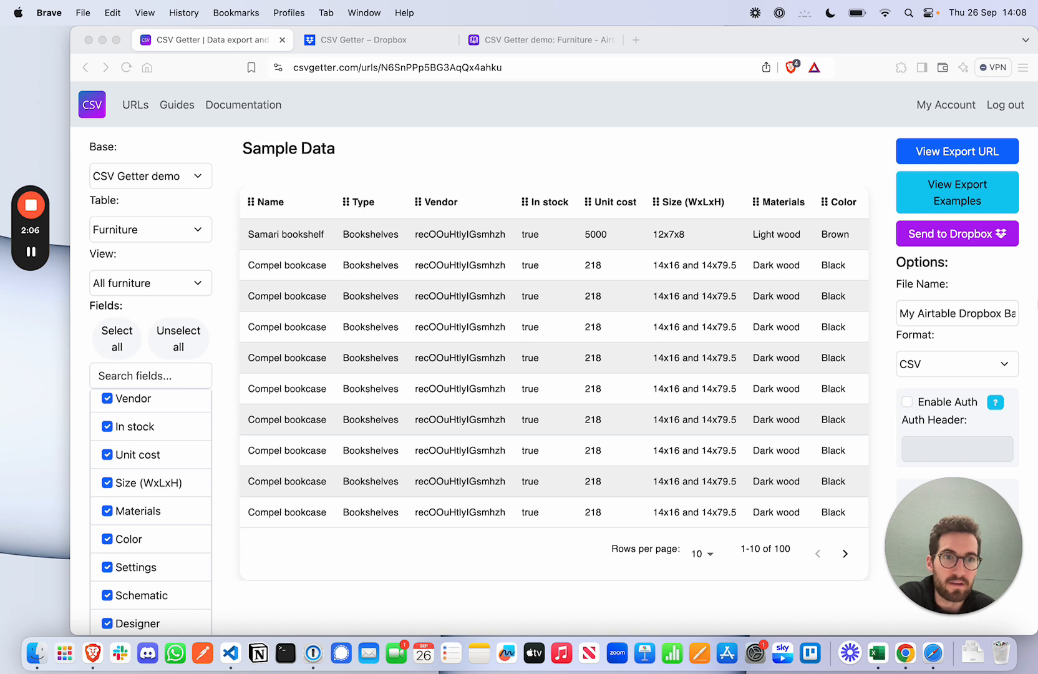
# Send the export to Dropbox immediately, without adding a timestamp to the filename.
pyautogui.click(950, 243)
pyautogui.click(940, 242)
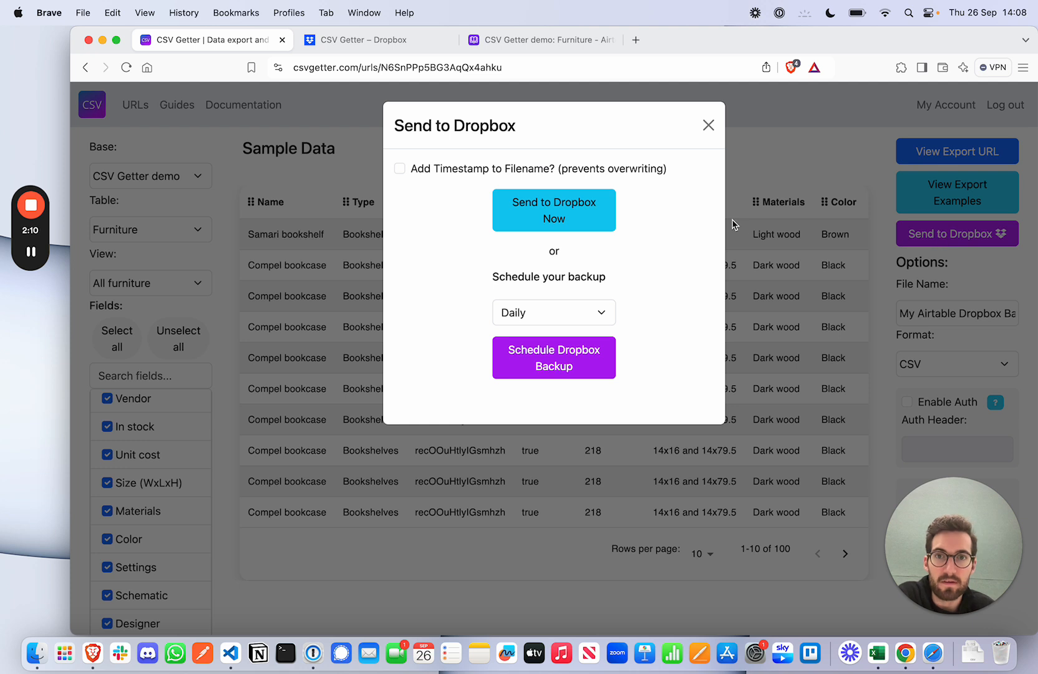
pyautogui.click(546, 210)
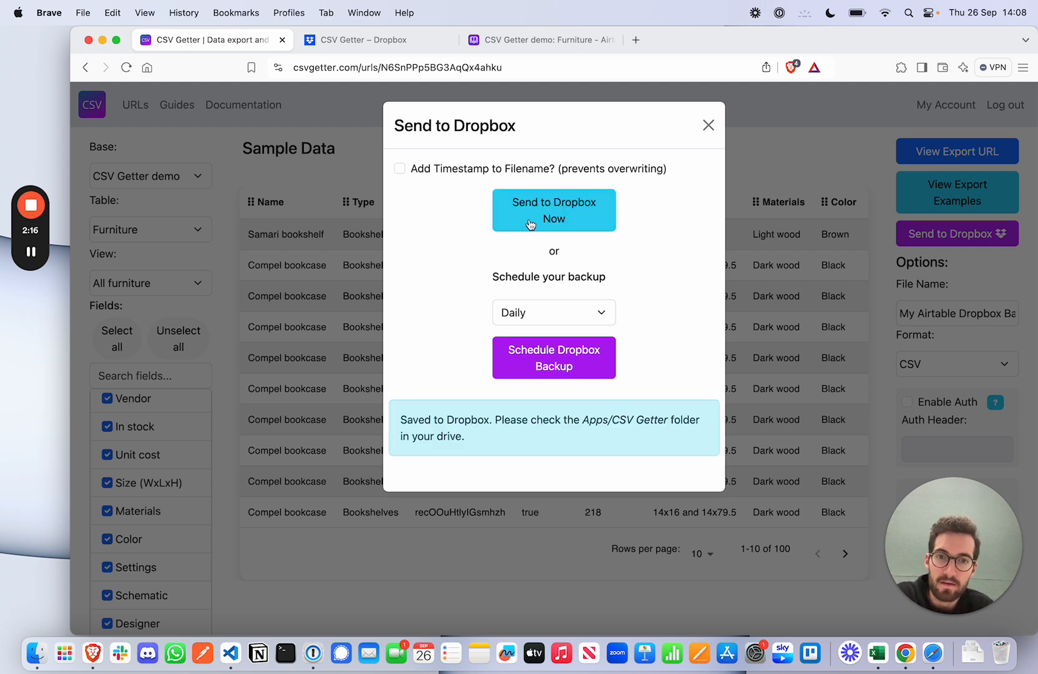
# Switch to Dropbox and inspect the contents of My_Airtable_Dropbox_Backup.csv in the CSV Getter folder.
pyautogui.click(351, 45)
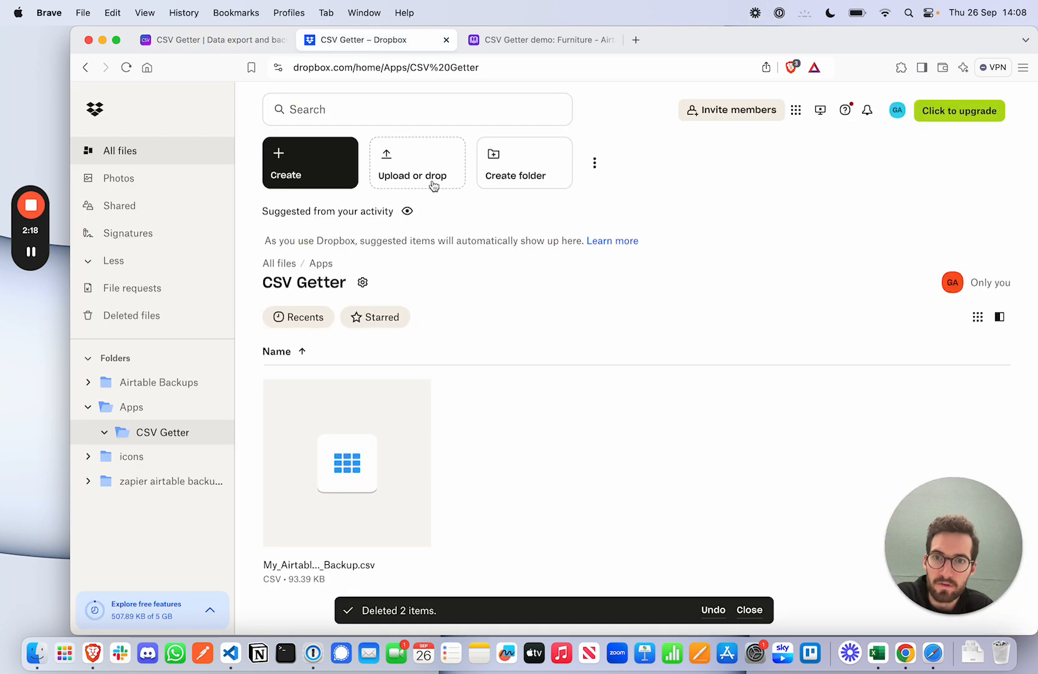
pyautogui.scroll(-1, 552, 459)
pyautogui.click(359, 462)
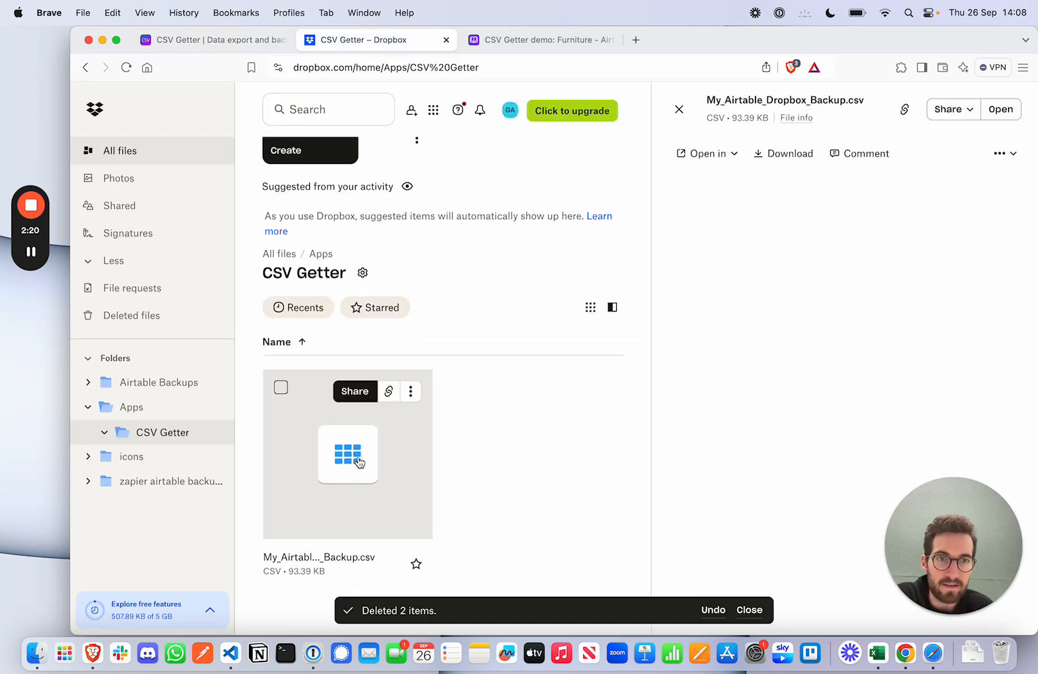
pyautogui.scroll(-10, 808, 460)
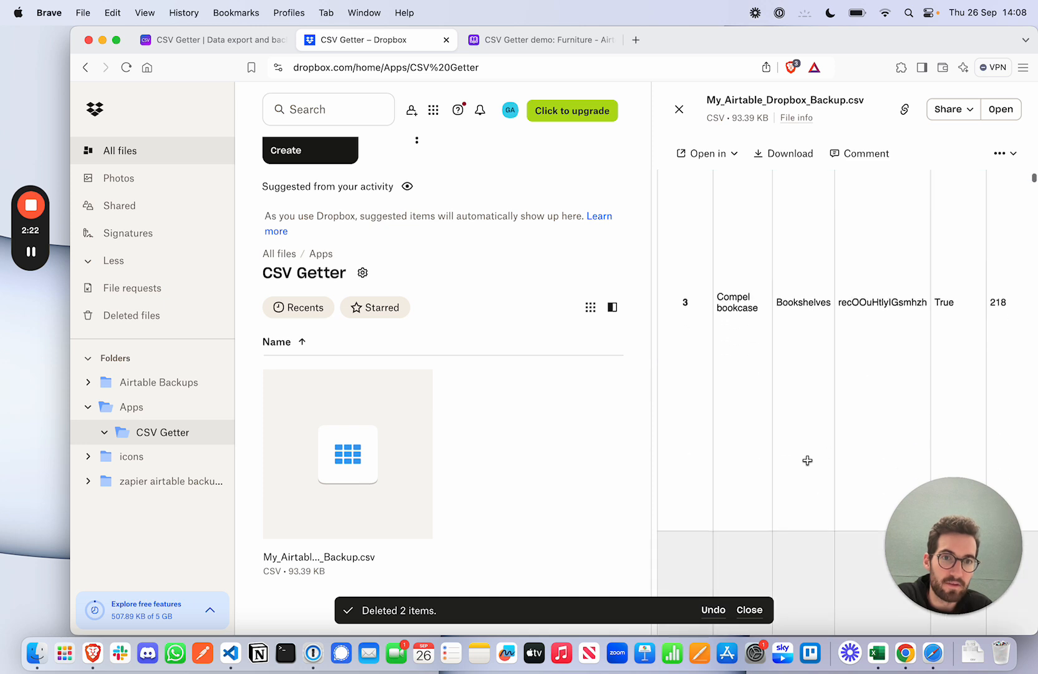
pyautogui.scroll(-5, 807, 460)
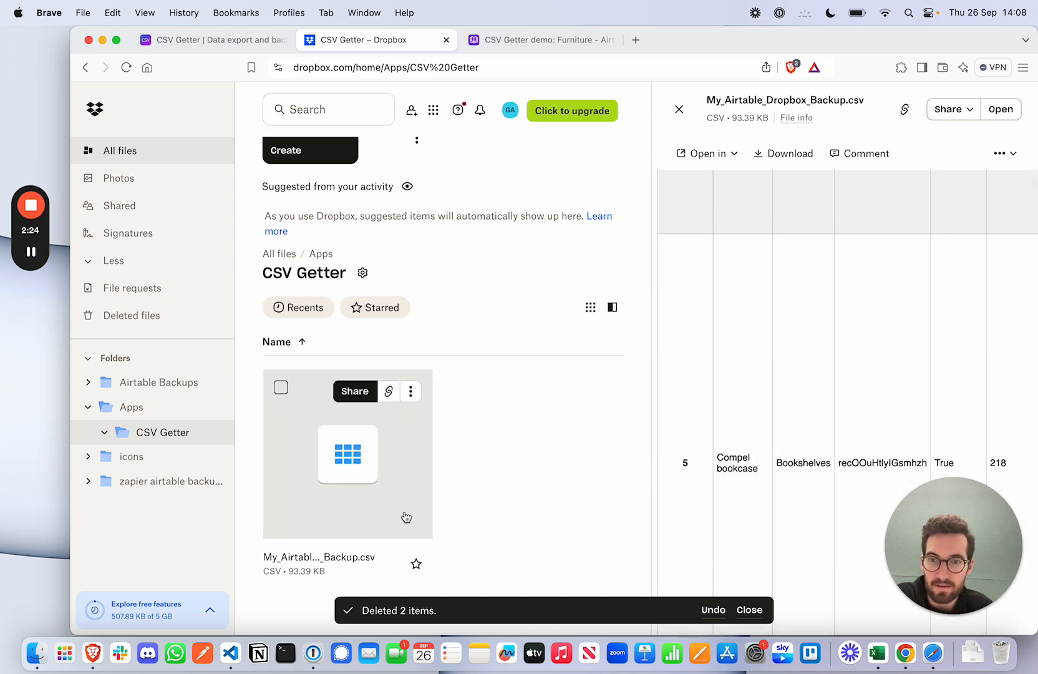
# Send the export from CSV Getter again without a timestamp and check the CSV Getter folder in Dropbox.
pyautogui.click(189, 41)
pyautogui.click(565, 223)
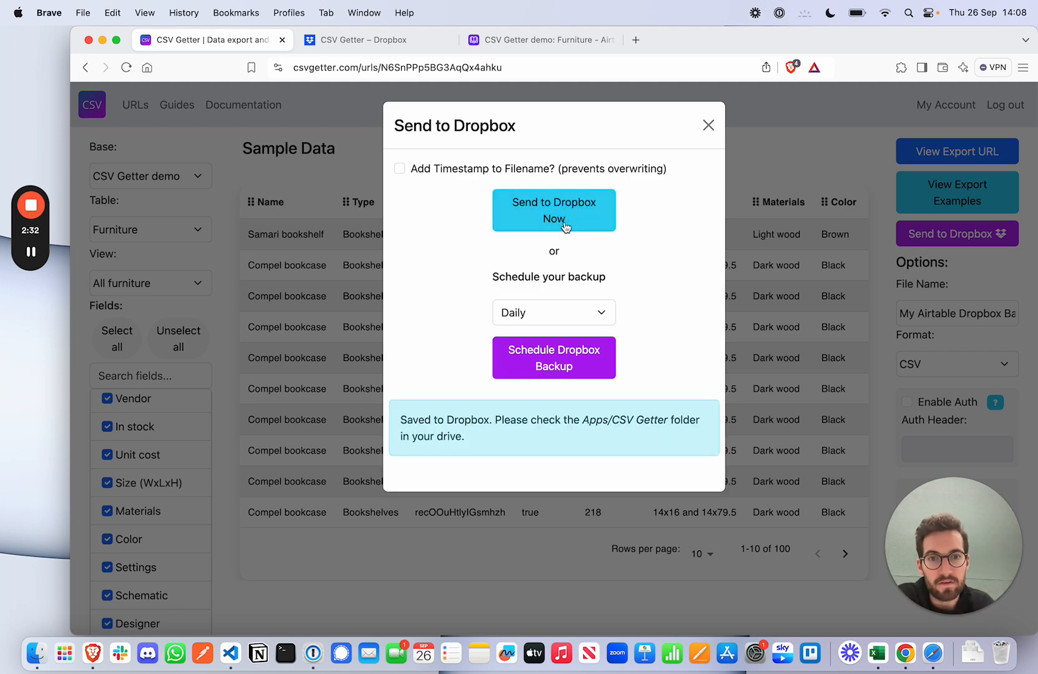
pyautogui.click(337, 39)
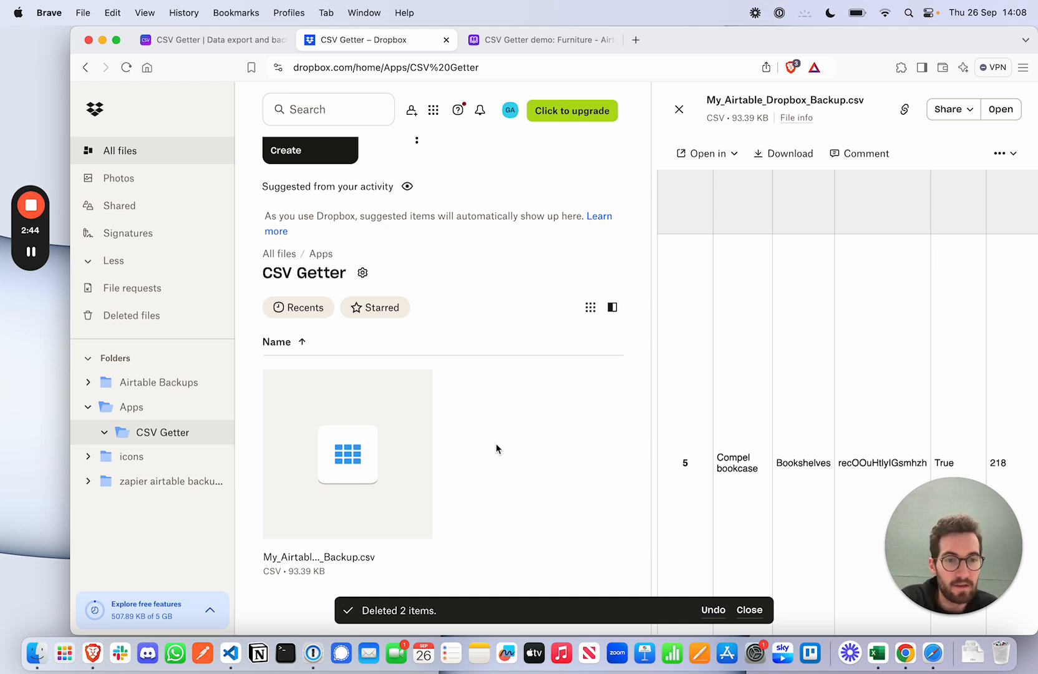
# Back in CSV Getter, add a timestamp to the filename and send the export to Dropbox immediately.
pyautogui.click(161, 41)
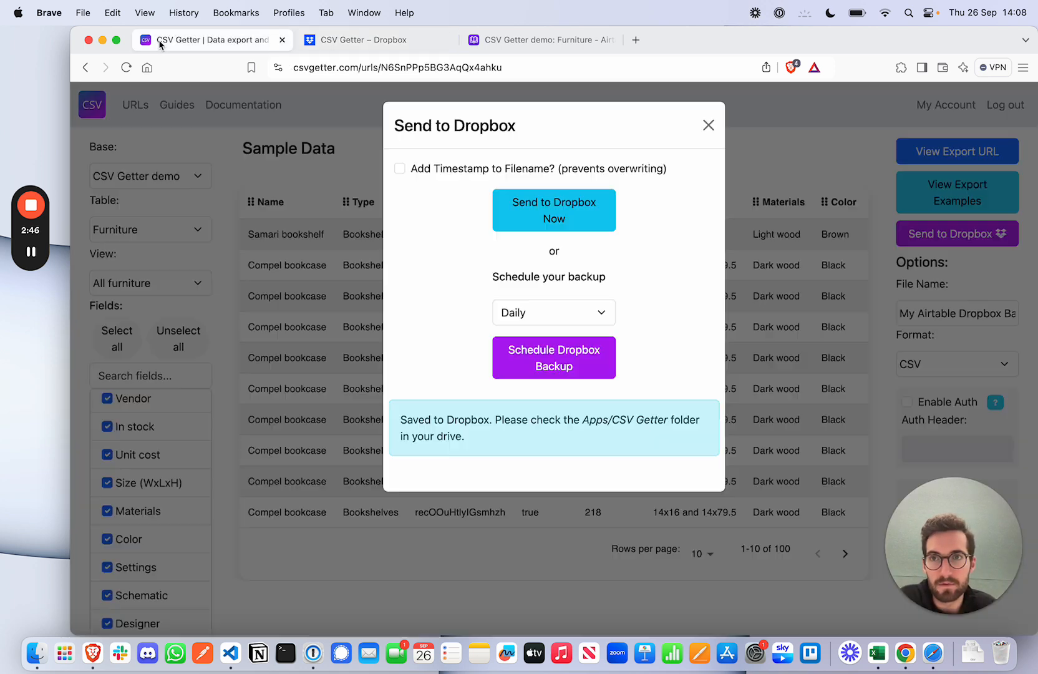
pyautogui.click(401, 171)
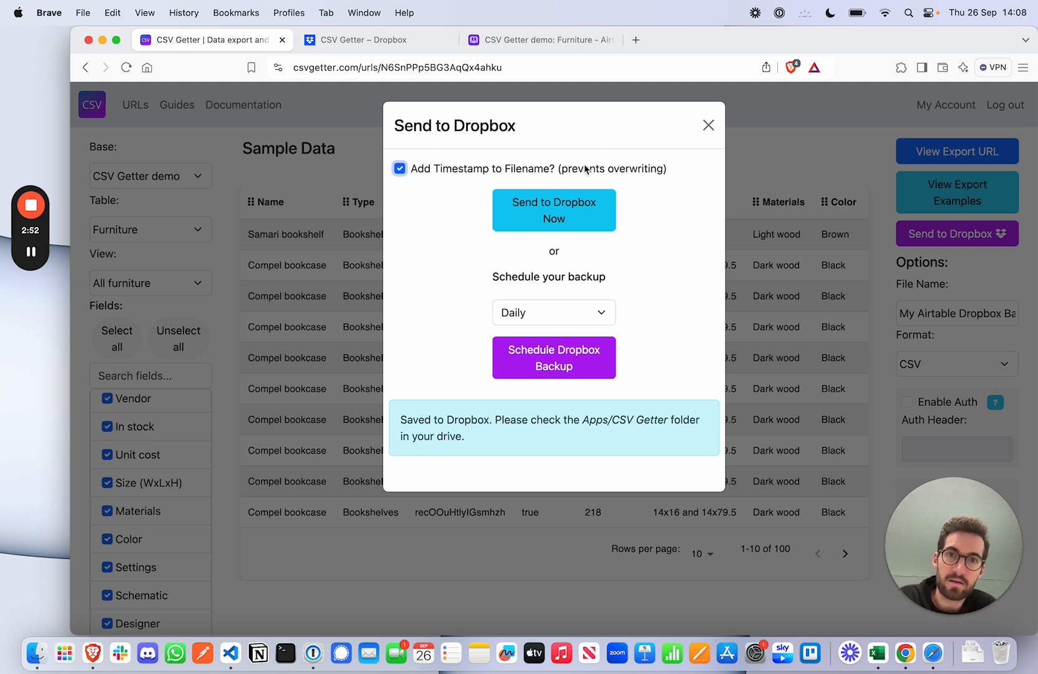
pyautogui.click(562, 210)
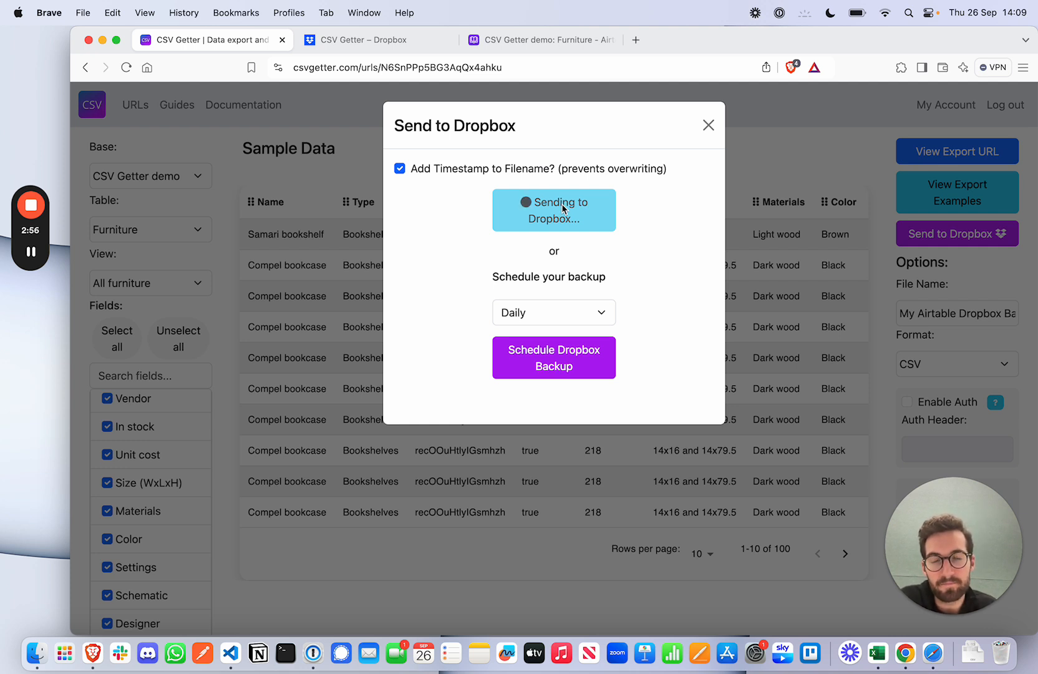
# Switch to Dropbox and preview the timestamped My_Airtable_Dropbox_Backup CSV file in the CSV Getter folder.
pyautogui.click(365, 40)
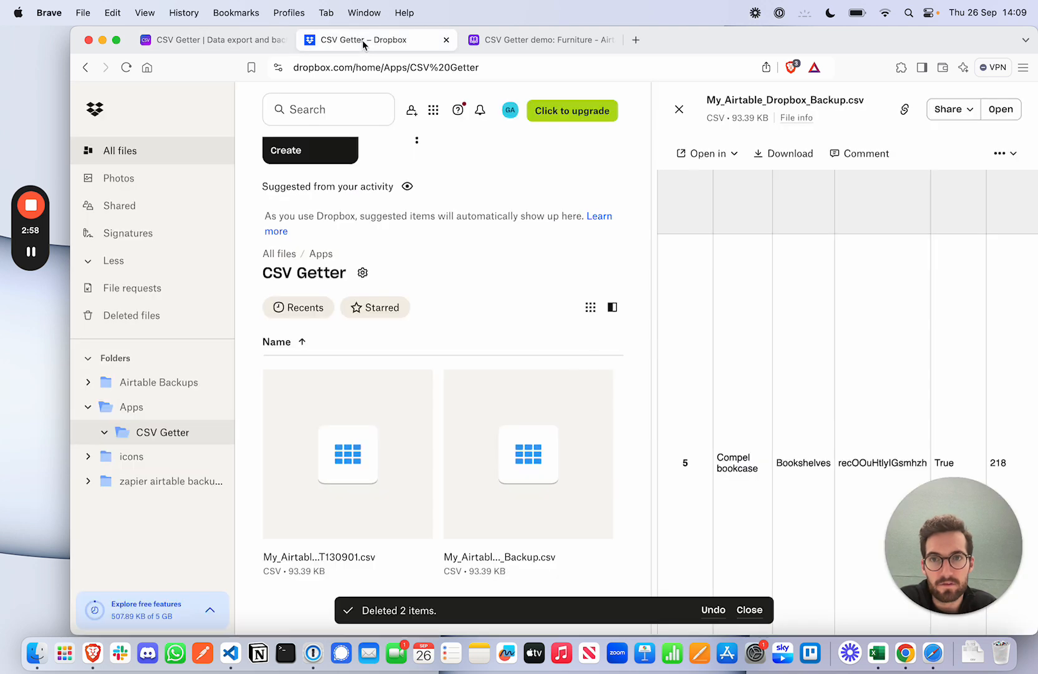
pyautogui.click(346, 465)
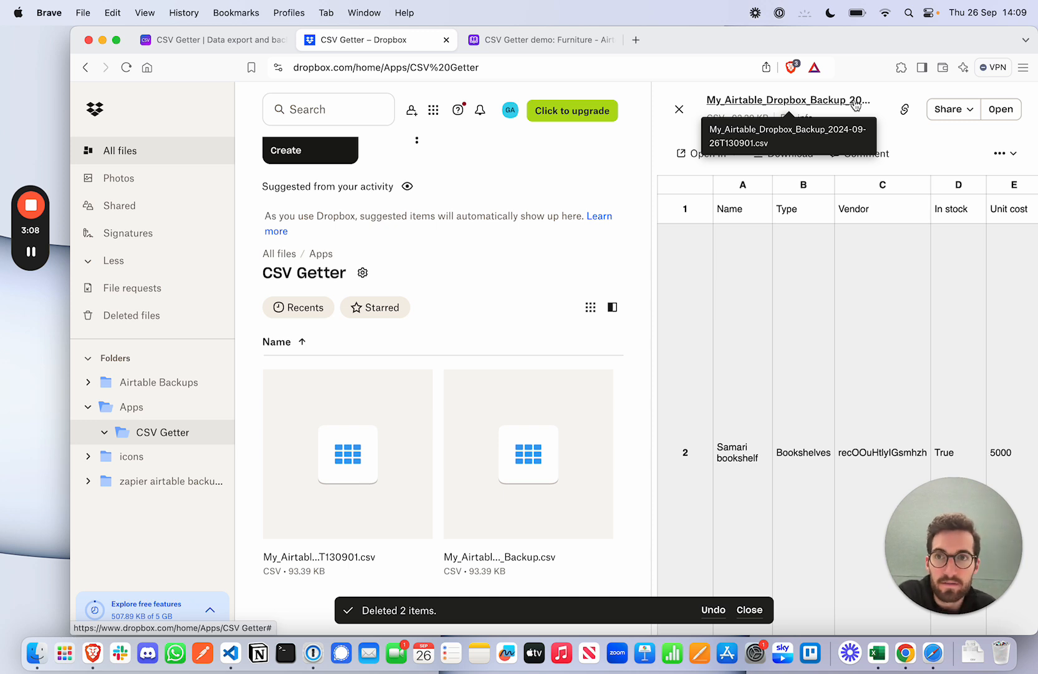
# Return to CSV Getter and schedule a daily Dropbox backup of the export with the timestamp option kept on.
pyautogui.click(203, 41)
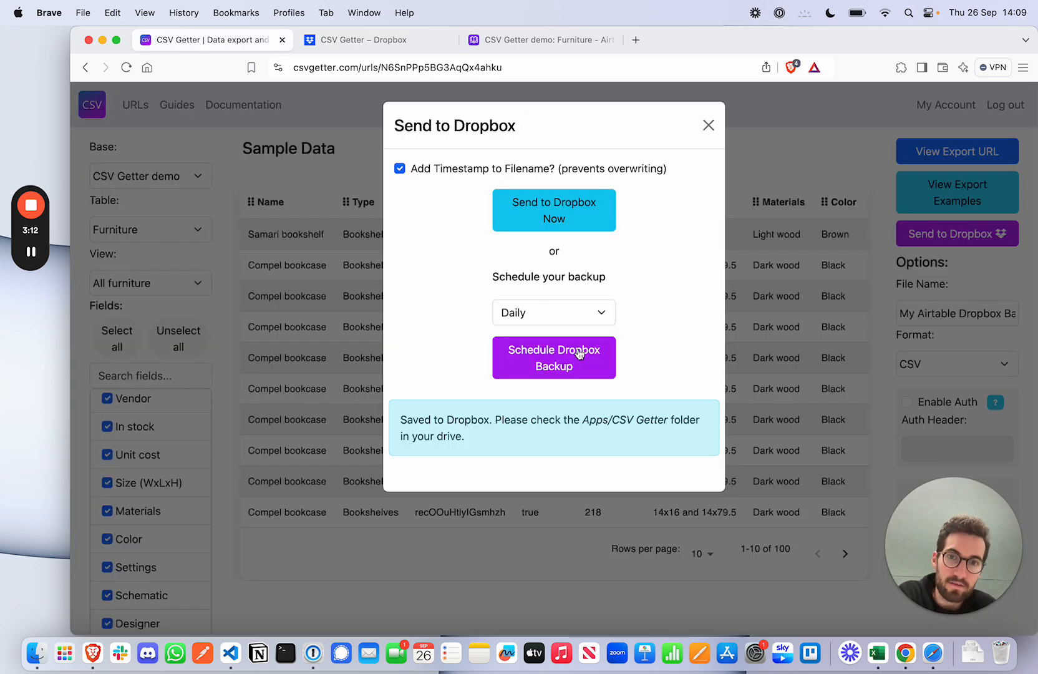
pyautogui.click(538, 319)
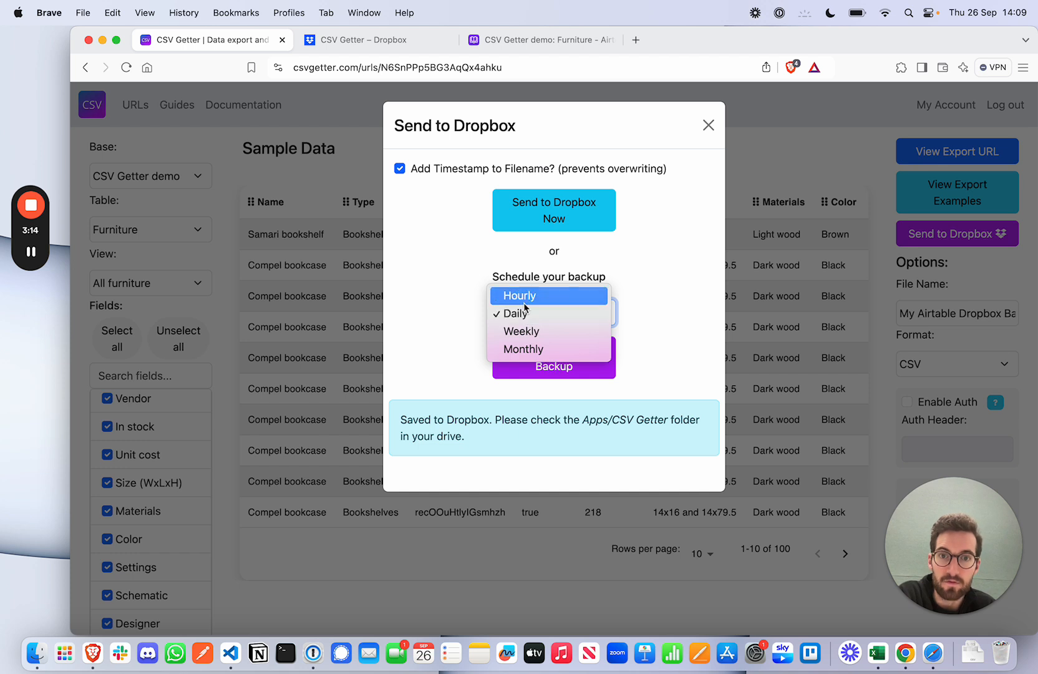
pyautogui.click(527, 314)
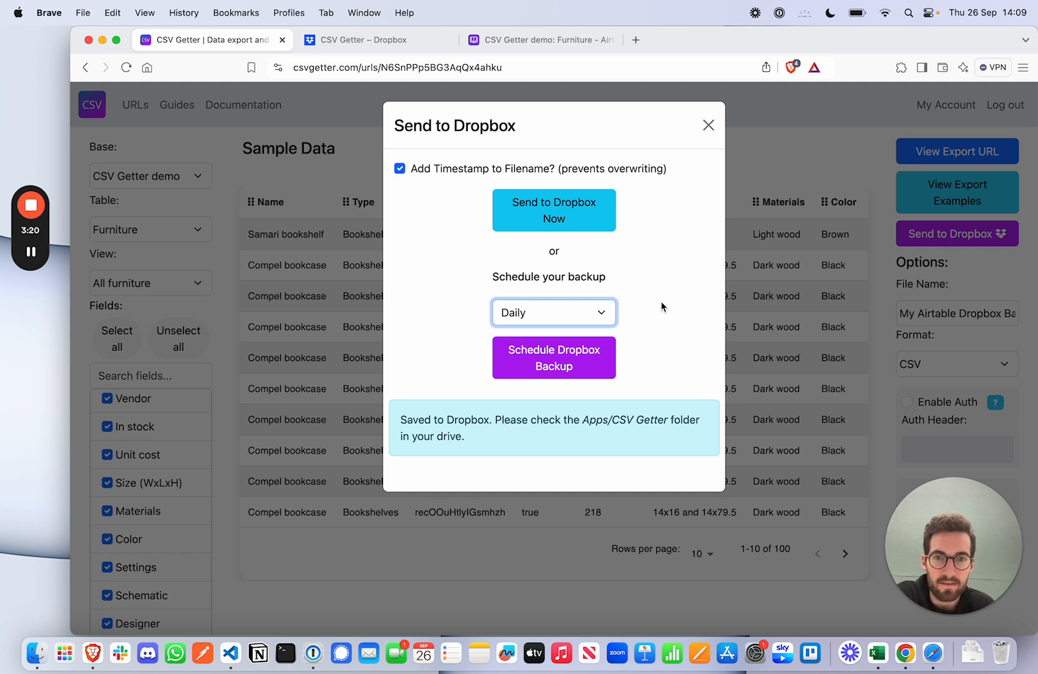
pyautogui.click(551, 357)
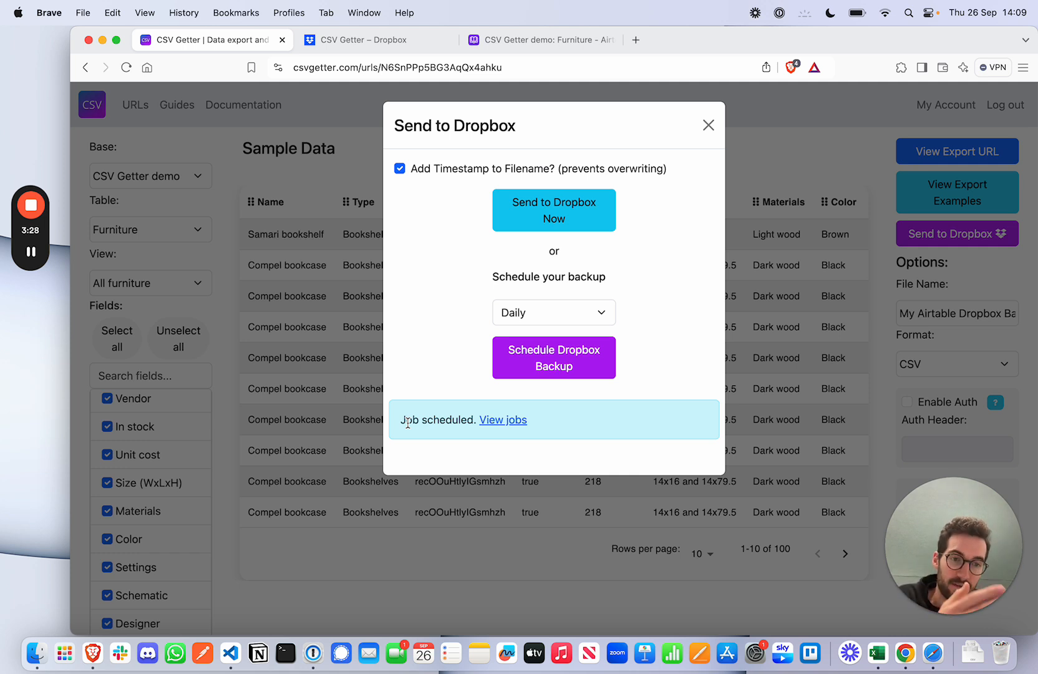
# View the scheduled jobs and highlight the export URL of the daily Dropbox job.
pyautogui.click(496, 420)
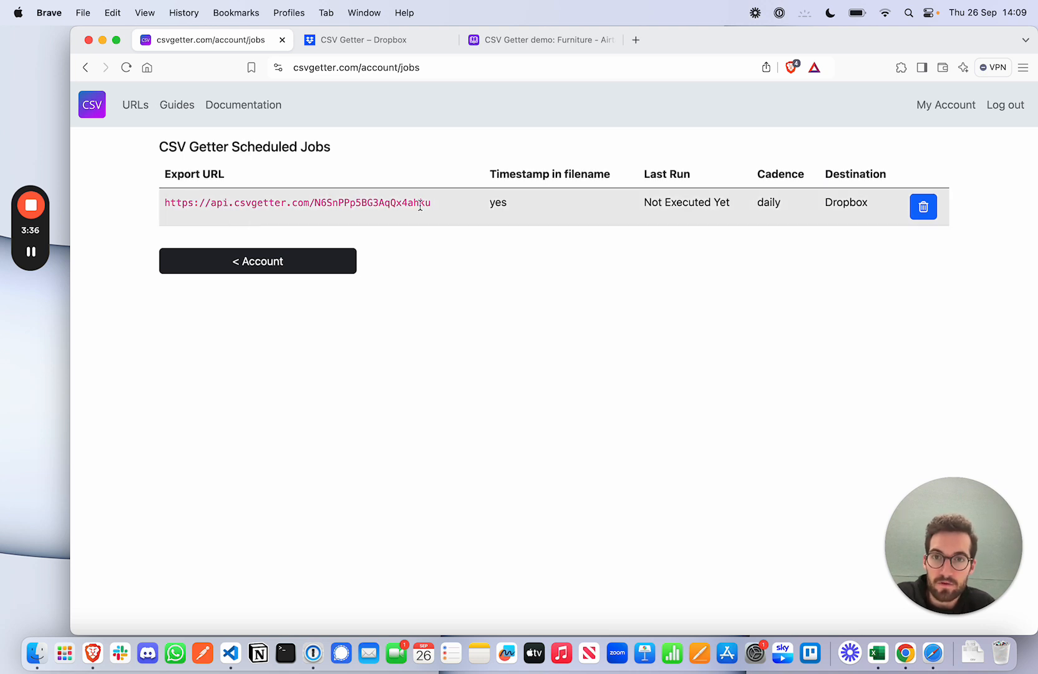
pyautogui.moveTo(430, 206); pyautogui.dragTo(167, 202)
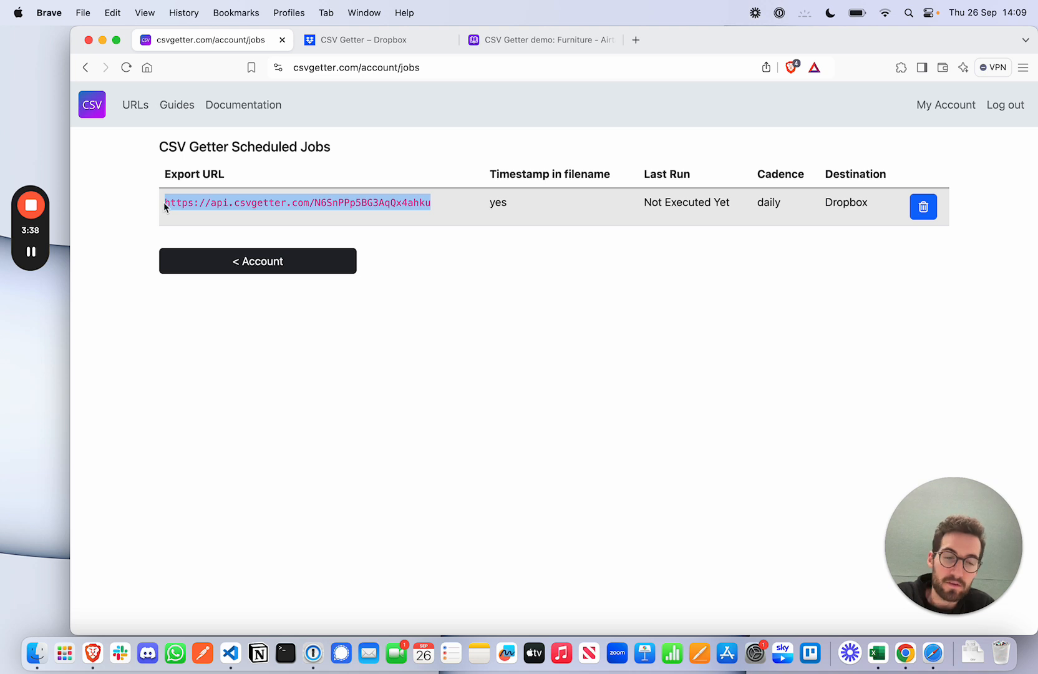